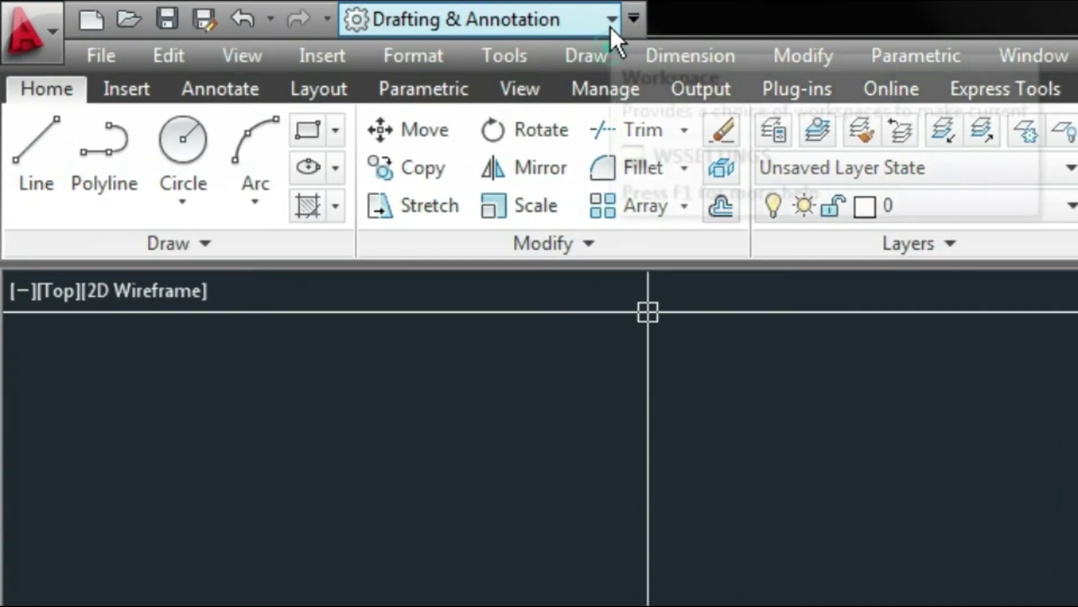
Change the workspace from Drafting & Annotation to 3D Basics via the Quick Access workspace list
click(306, 10)
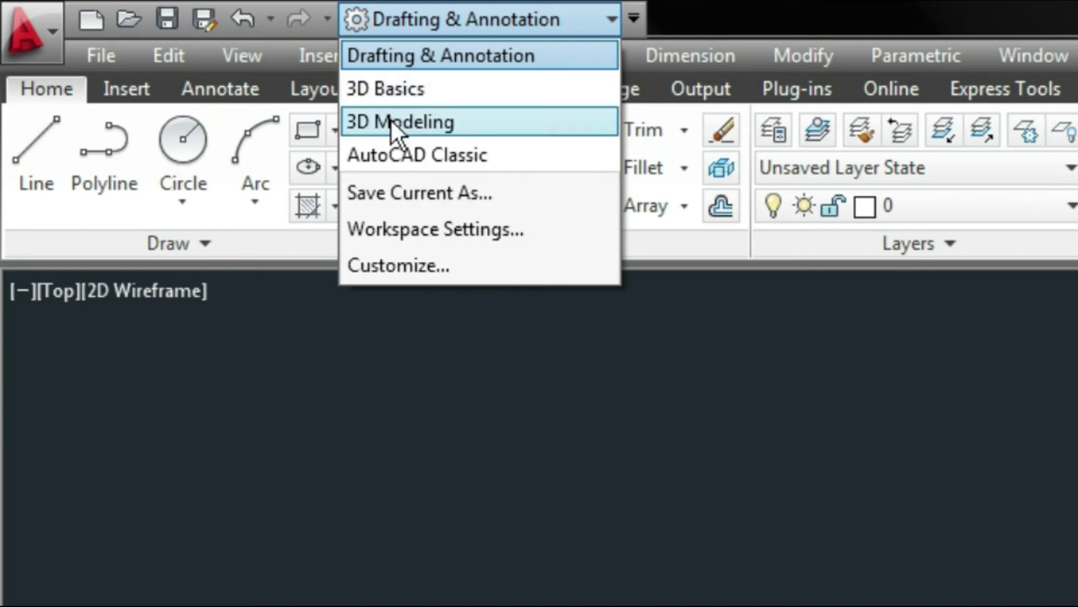
click(390, 88)
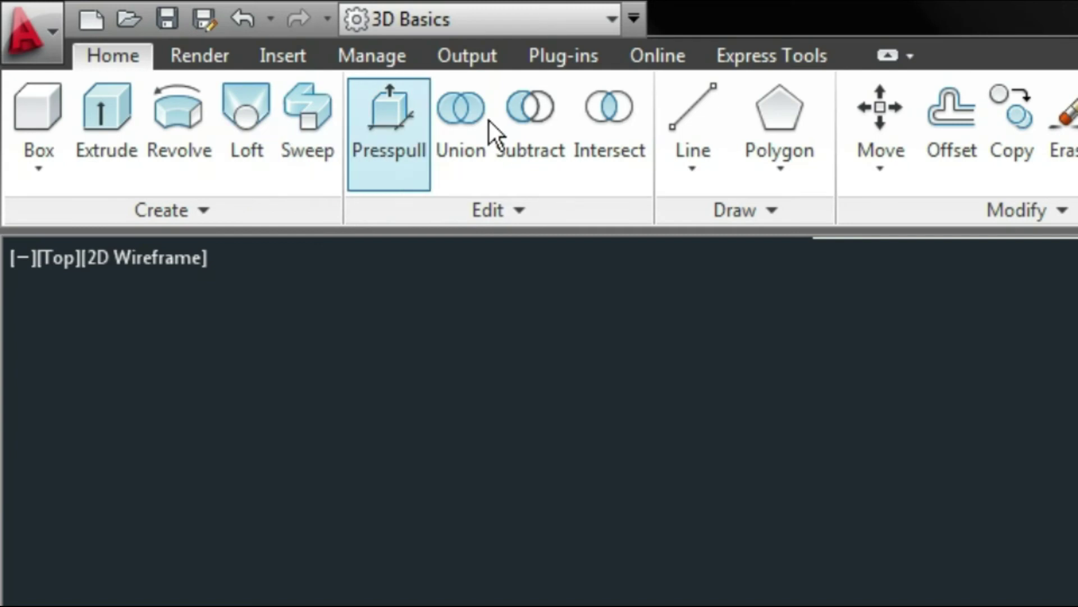
Change the workspace from 3D Basics to 3D Modeling
click(605, 20)
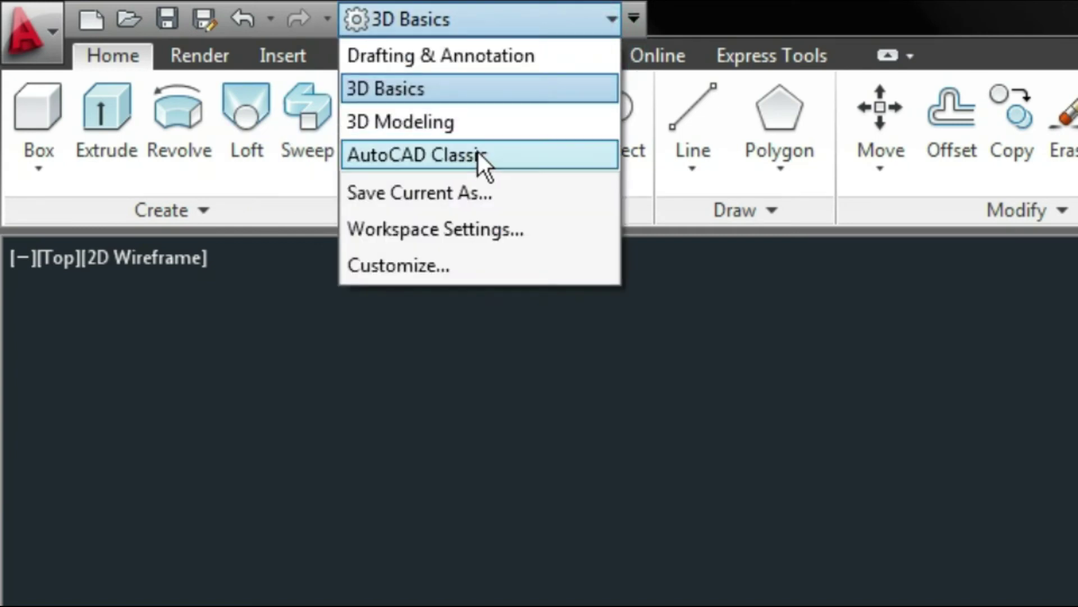
click(473, 120)
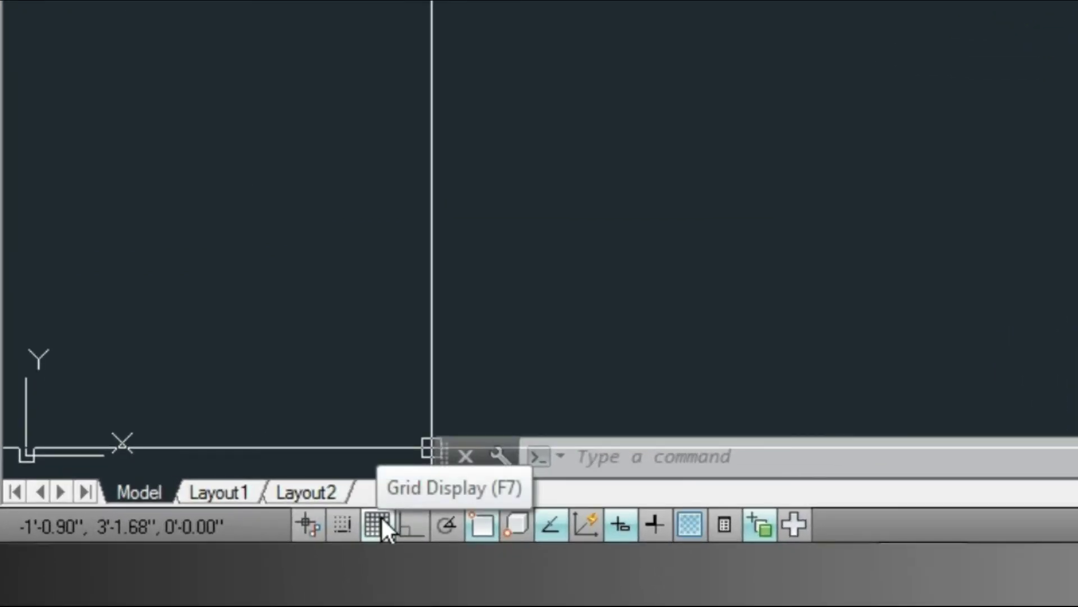
Turn on Grid Display from the status bar
click(380, 520)
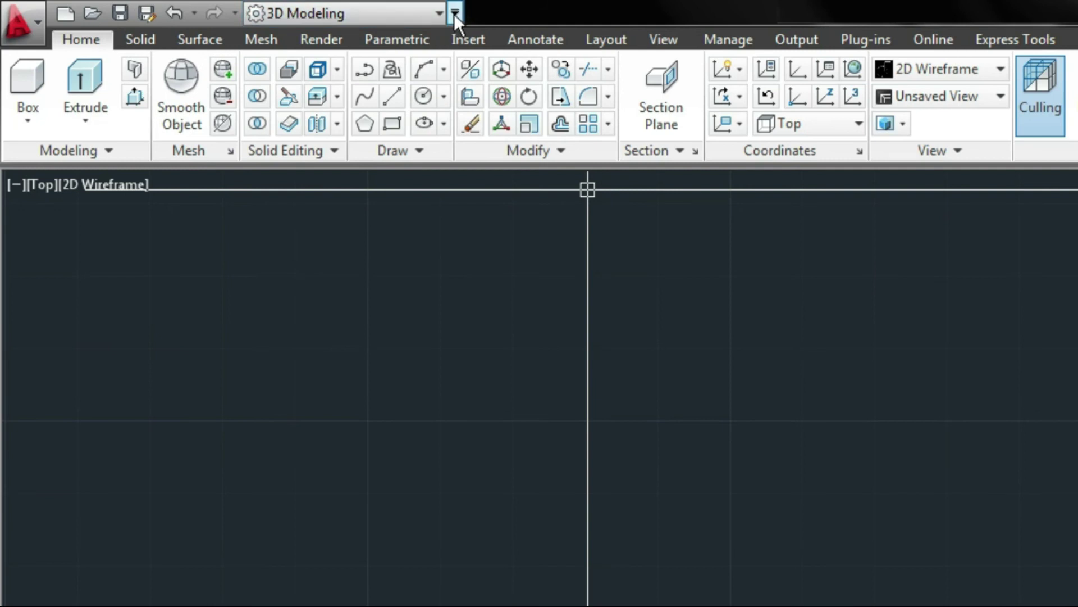
click(454, 13)
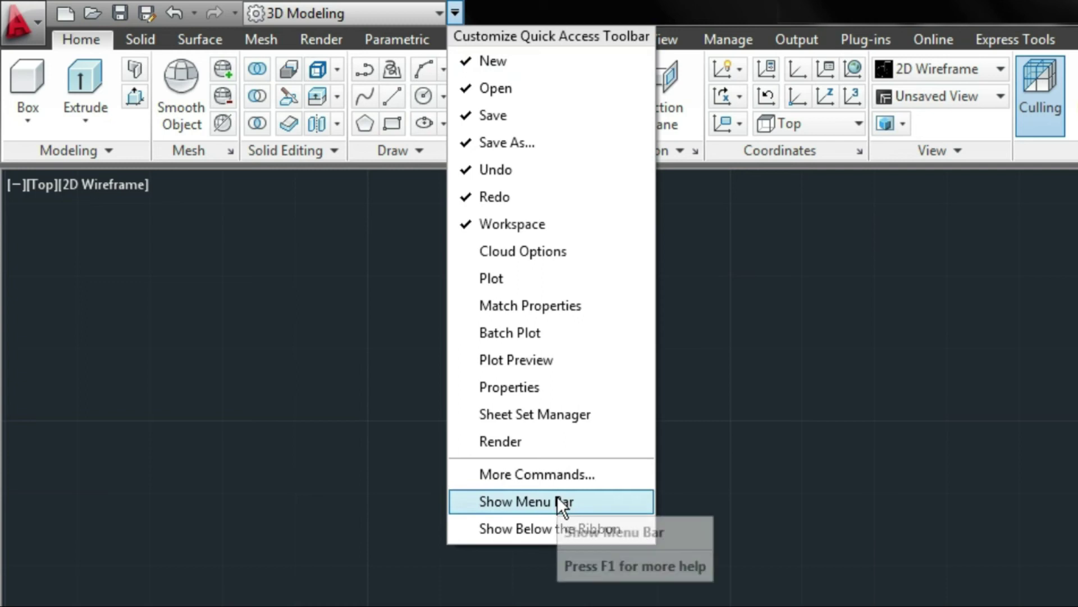
click(521, 498)
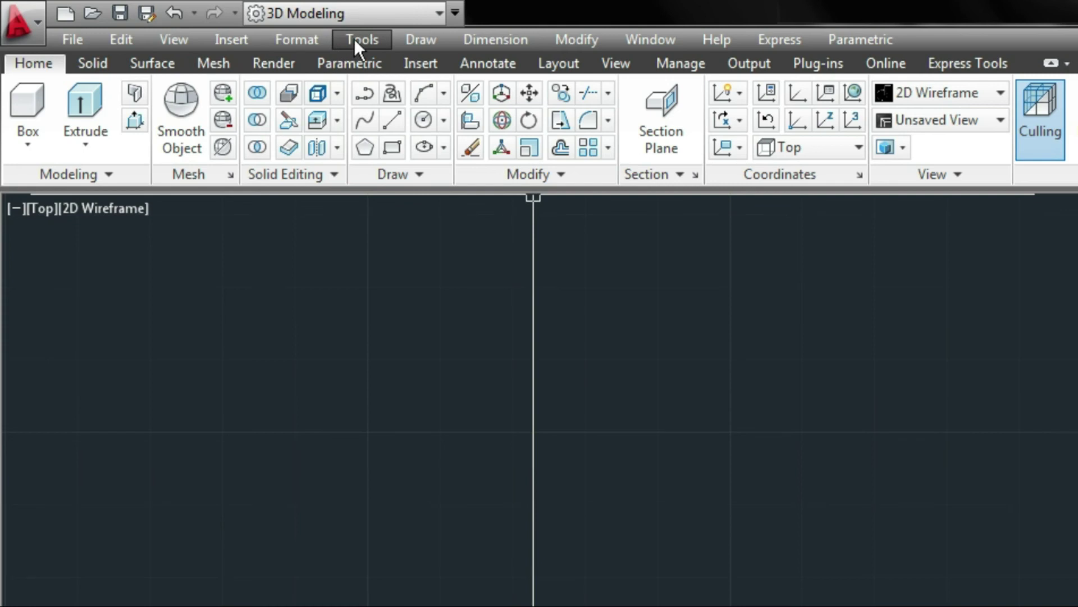
click(455, 12)
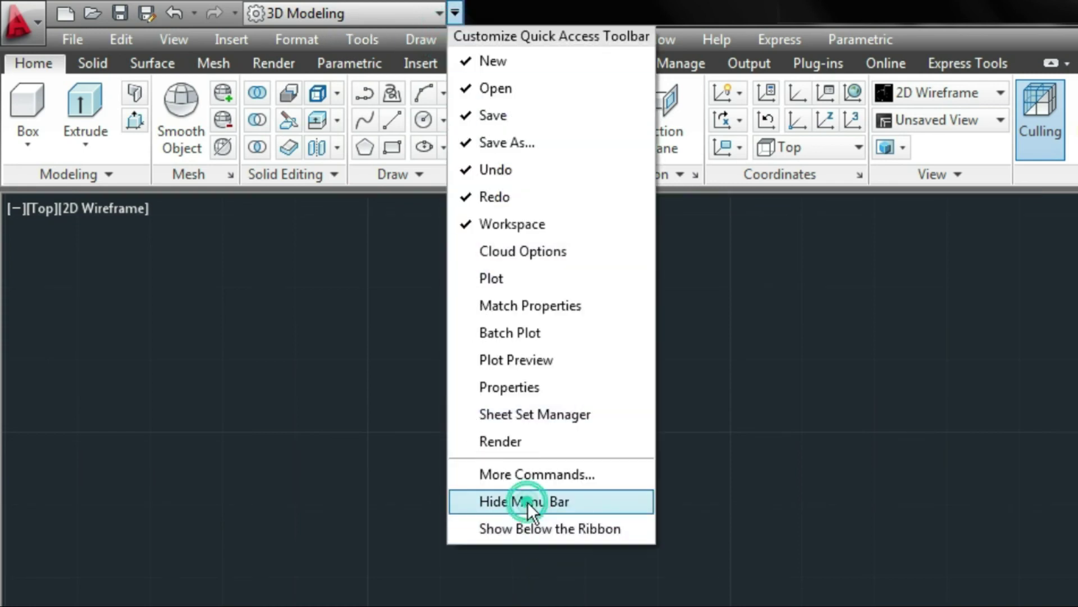
click(527, 501)
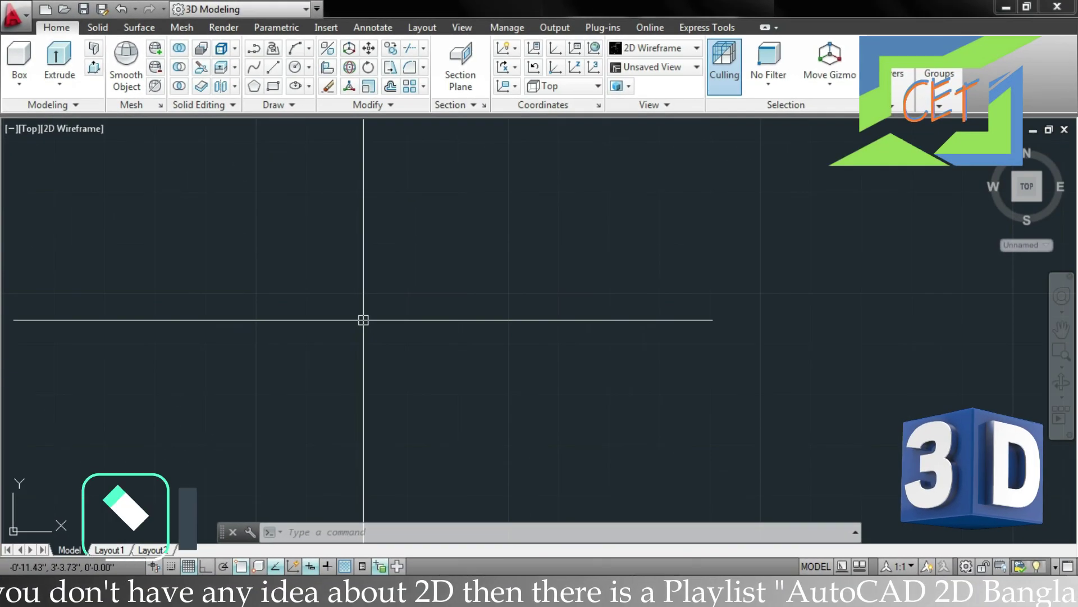
Set the MENUBAR system variable to 1 to show the classic menu bar
text(MENUB)
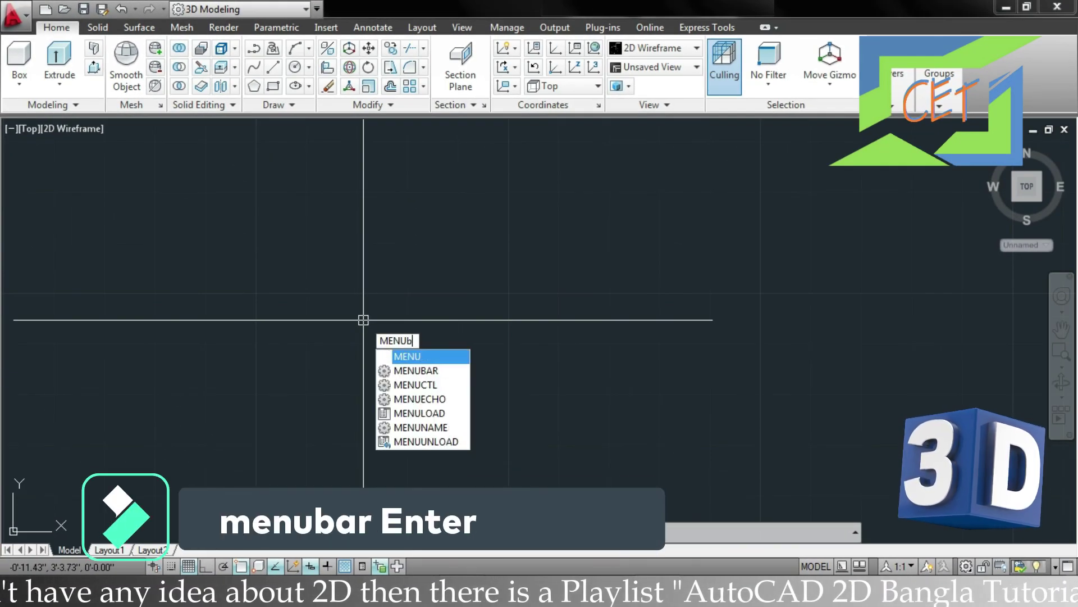
text(AR)
key(Return)
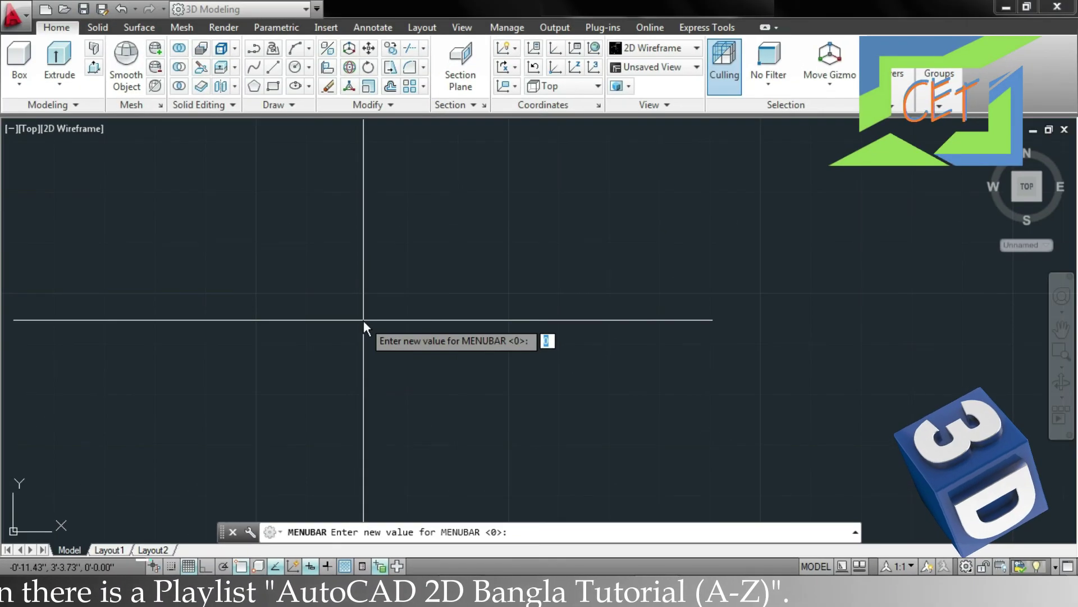
text(1)
key(Return)
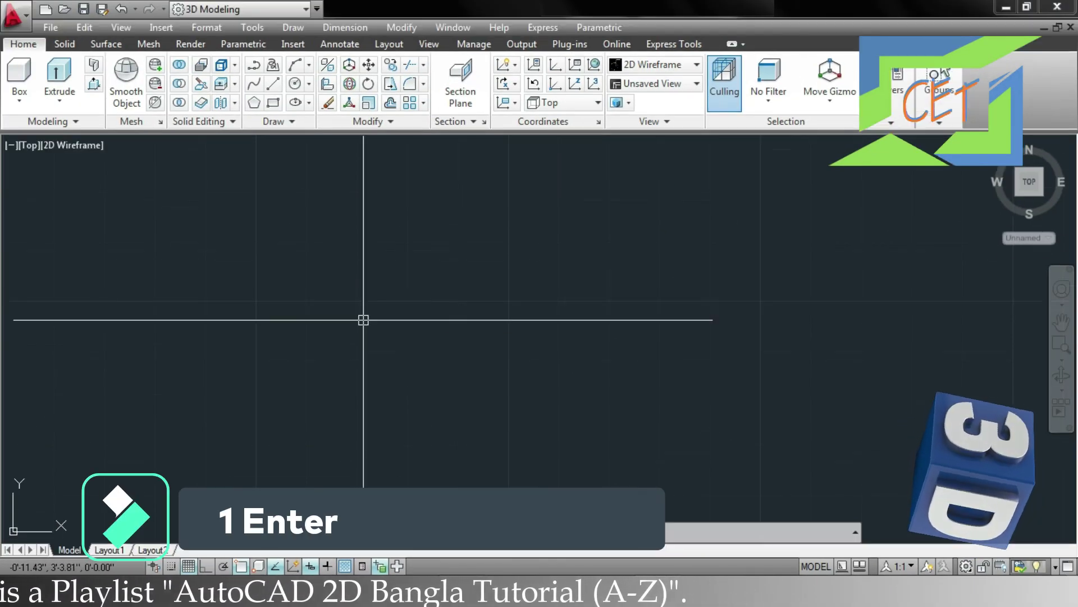